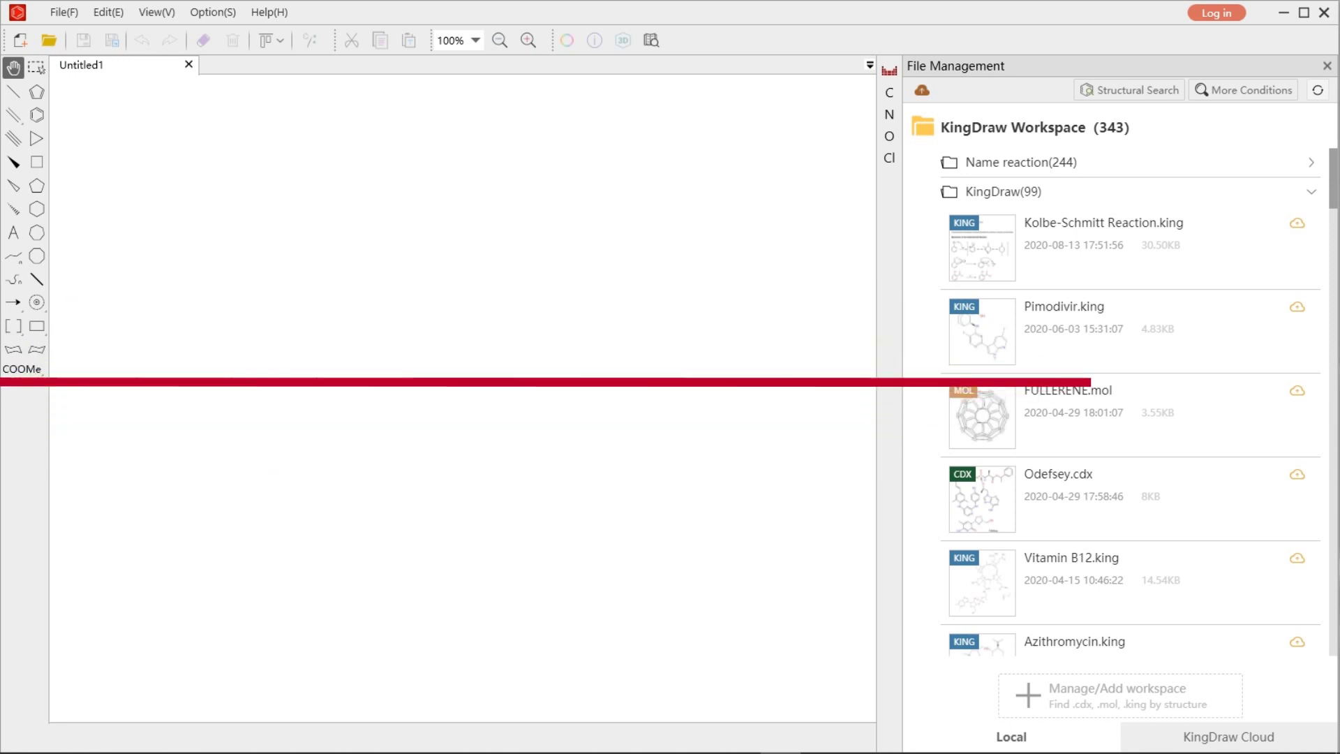
Open Pimodivir.king and copy the whole Pimodivir molecule
double_click(992, 318)
left_click(35, 67)
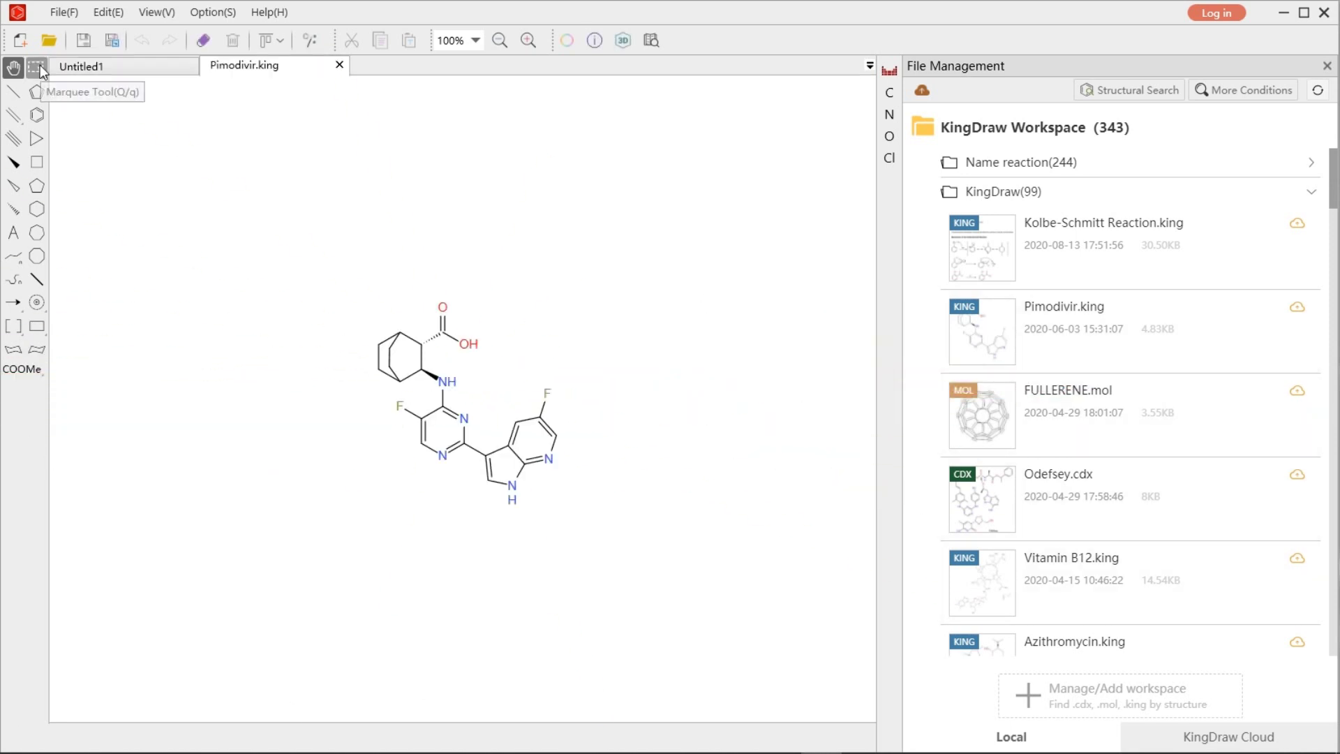
key("ctrl+a")
right_click(509, 327)
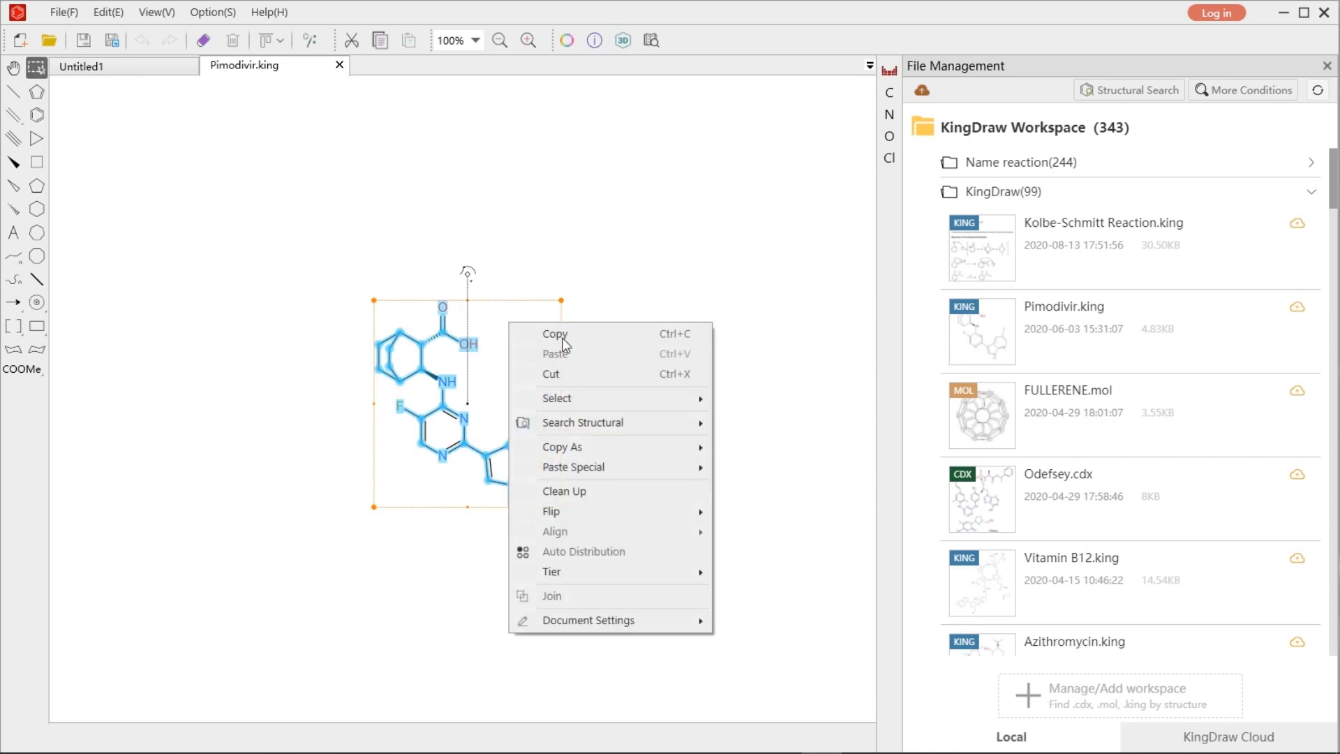
left_click(565, 330)
Paste the Pimodivir molecule into Word beside KingDraw and reopen it for editing
key("super+Right")
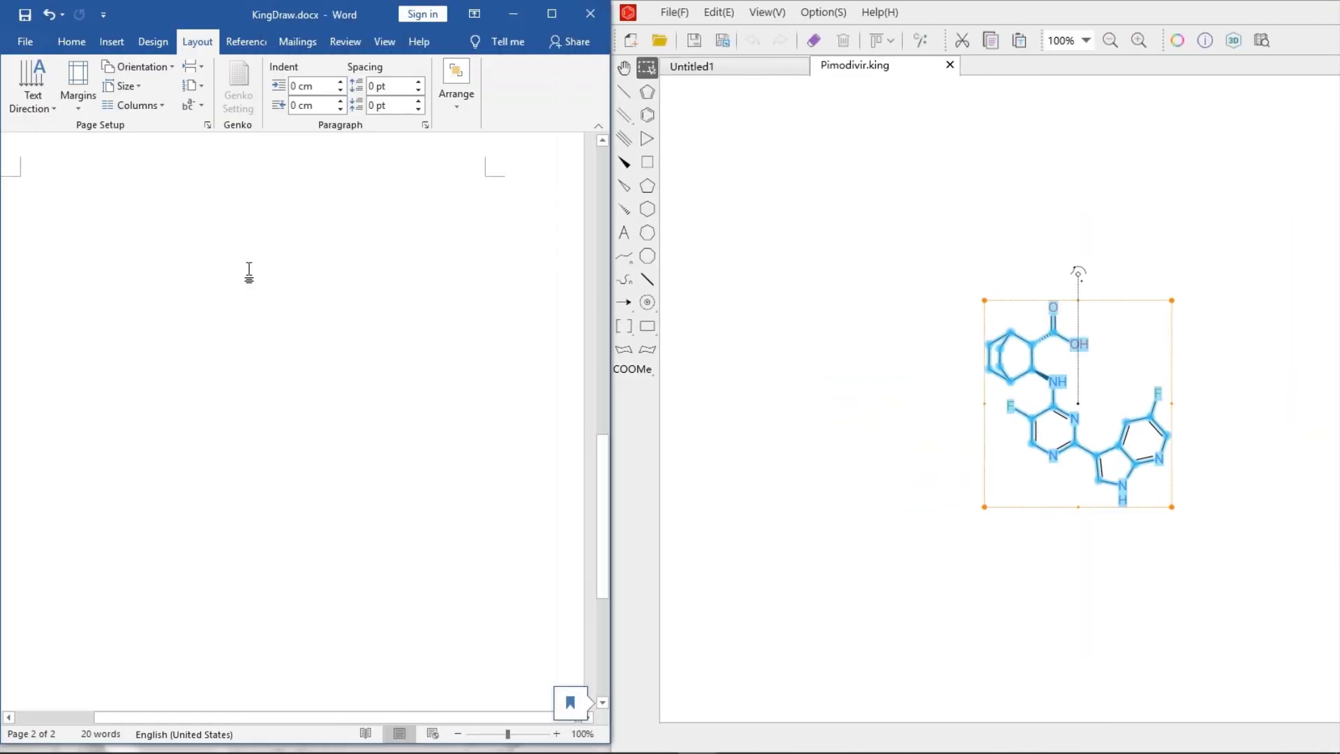
right_click(250, 272)
left_click(291, 352)
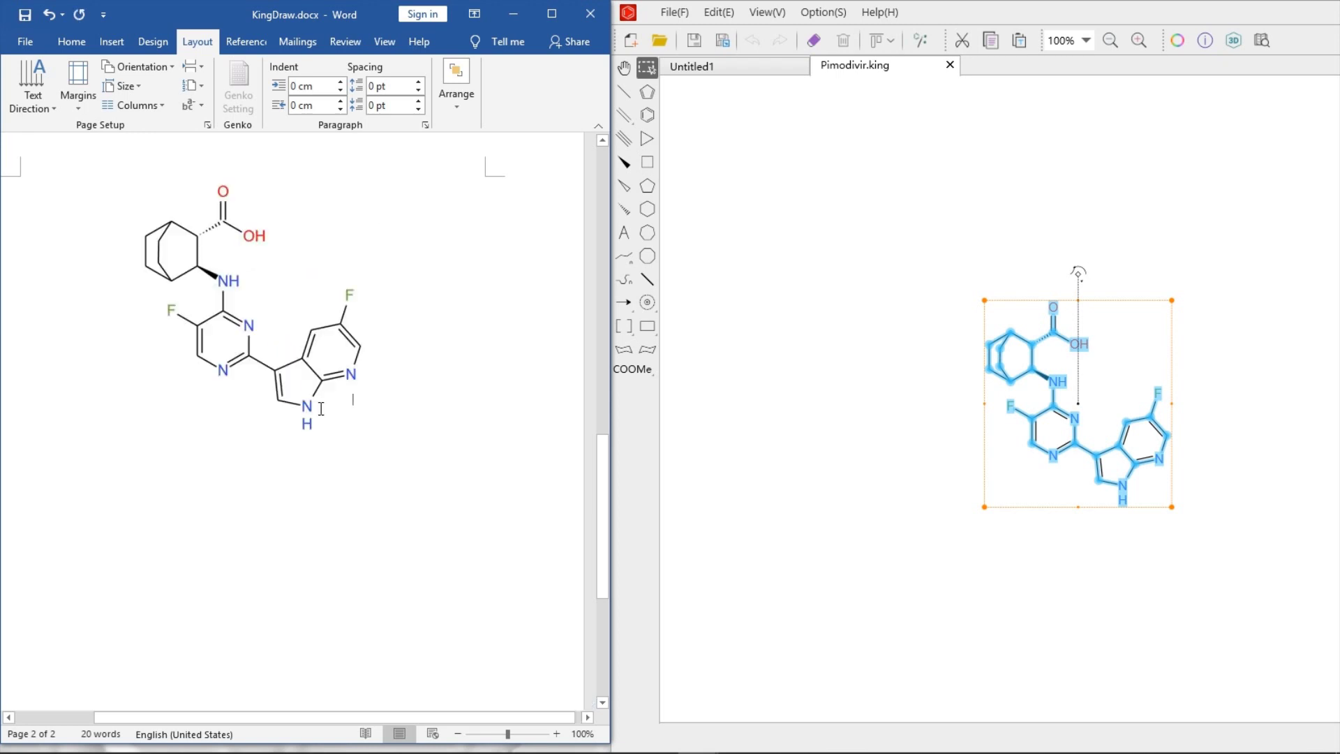
left_click(278, 346)
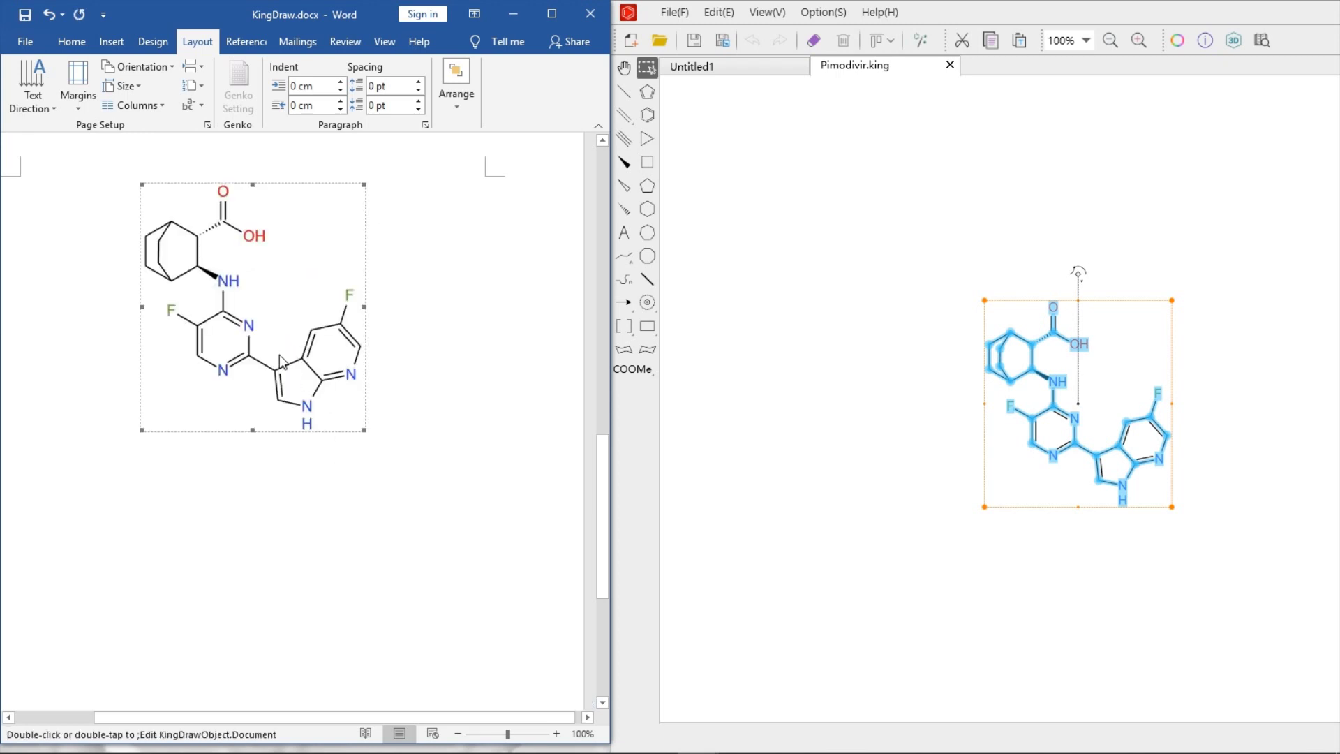
double_click(283, 326)
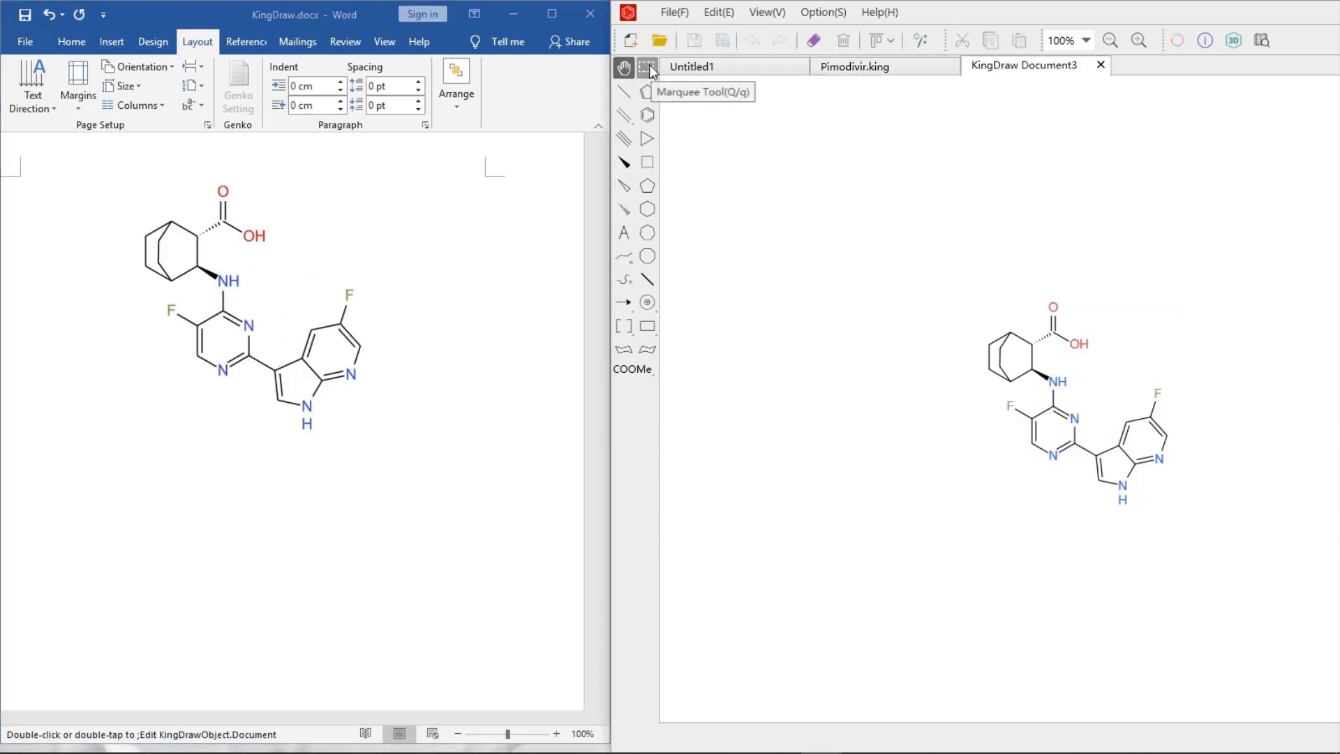
Recolour the Pimodivir molecule brown (#A0522D), confirm, and maximize the KingDraw window
left_click(1177, 40)
left_click(1140, 266)
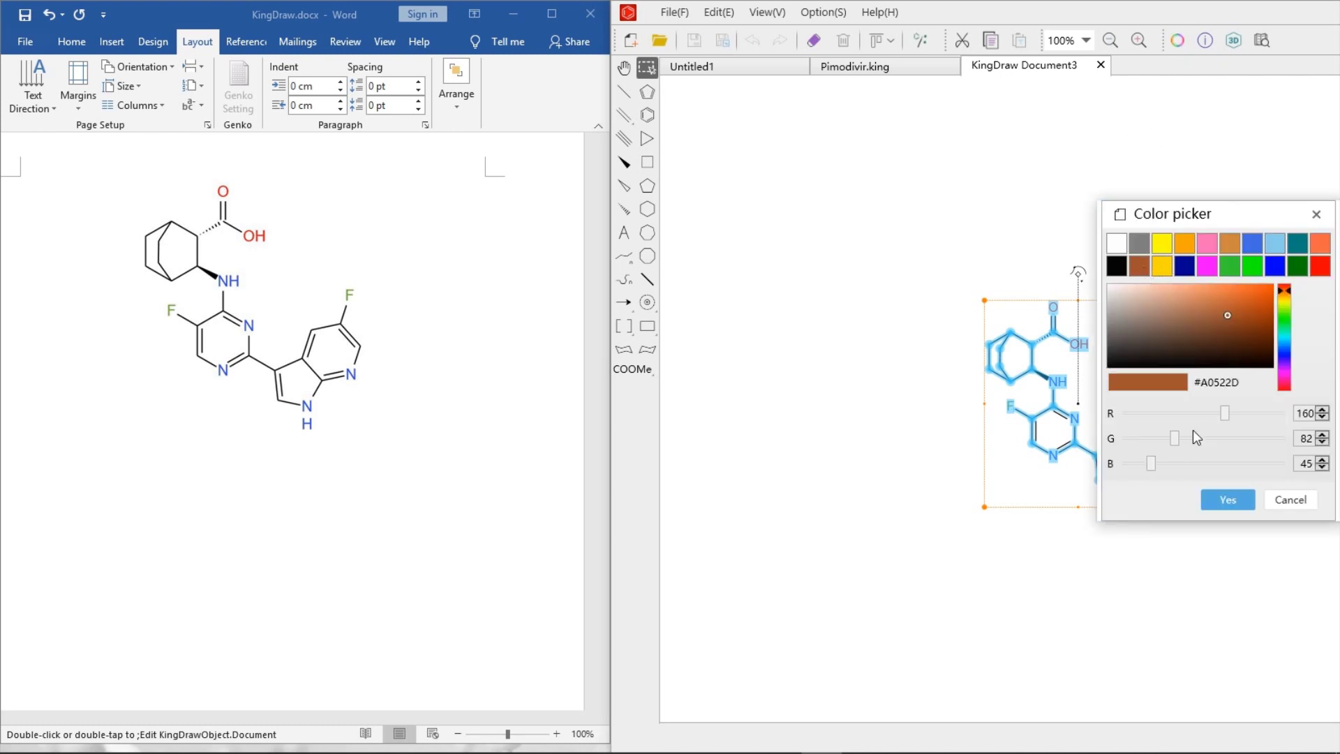
left_click(1224, 504)
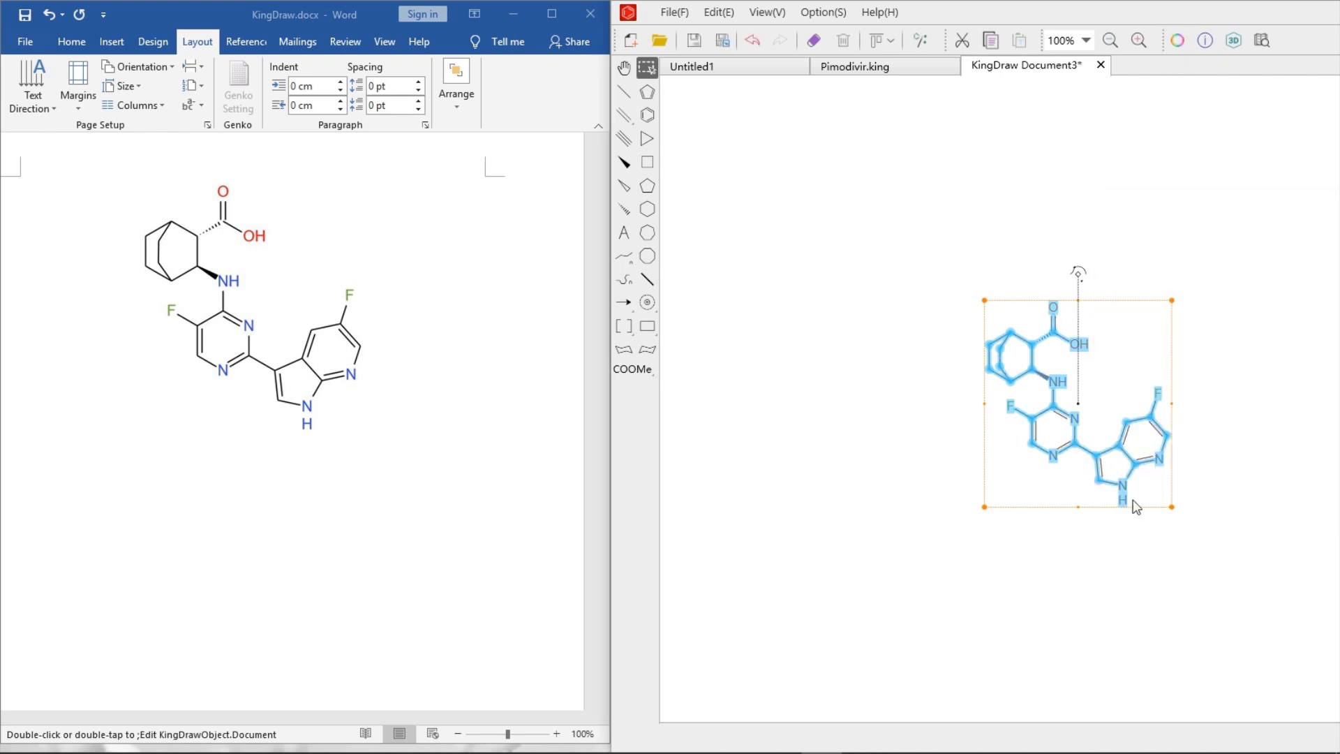
left_click(958, 537)
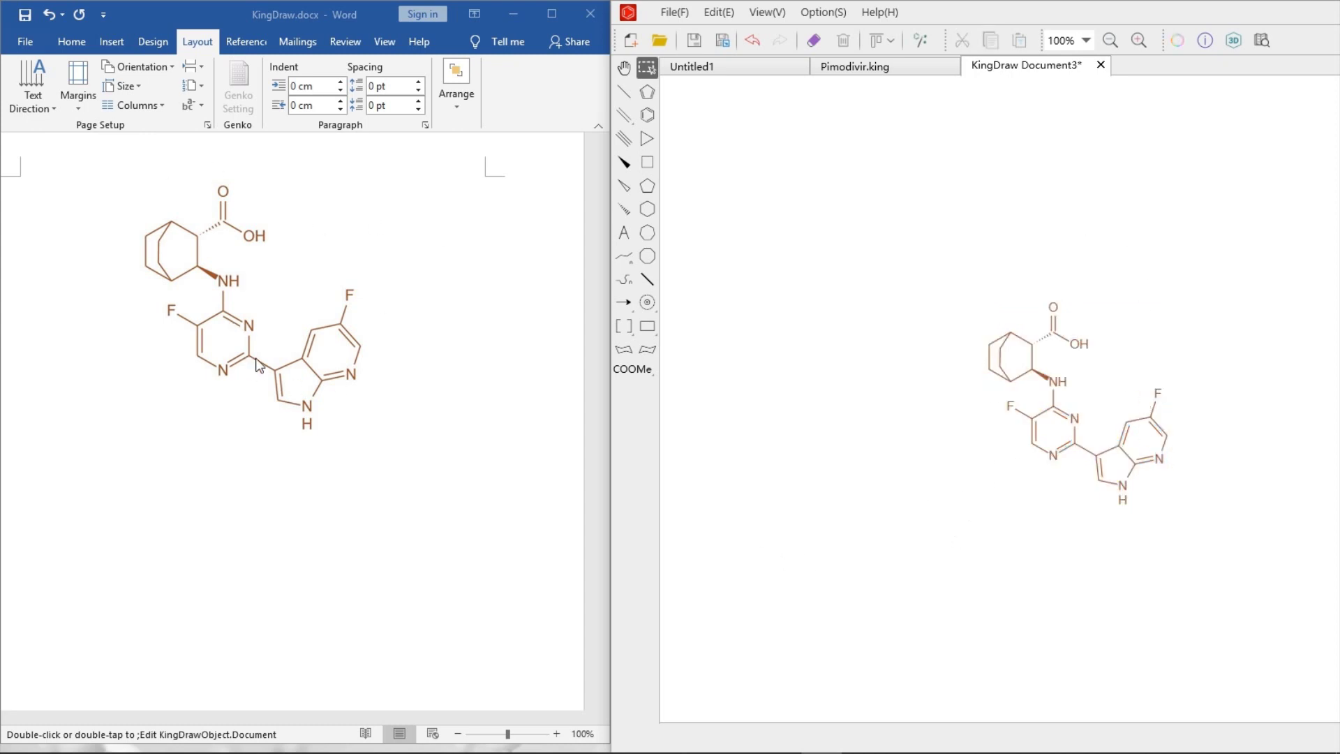
double_click(1034, 21)
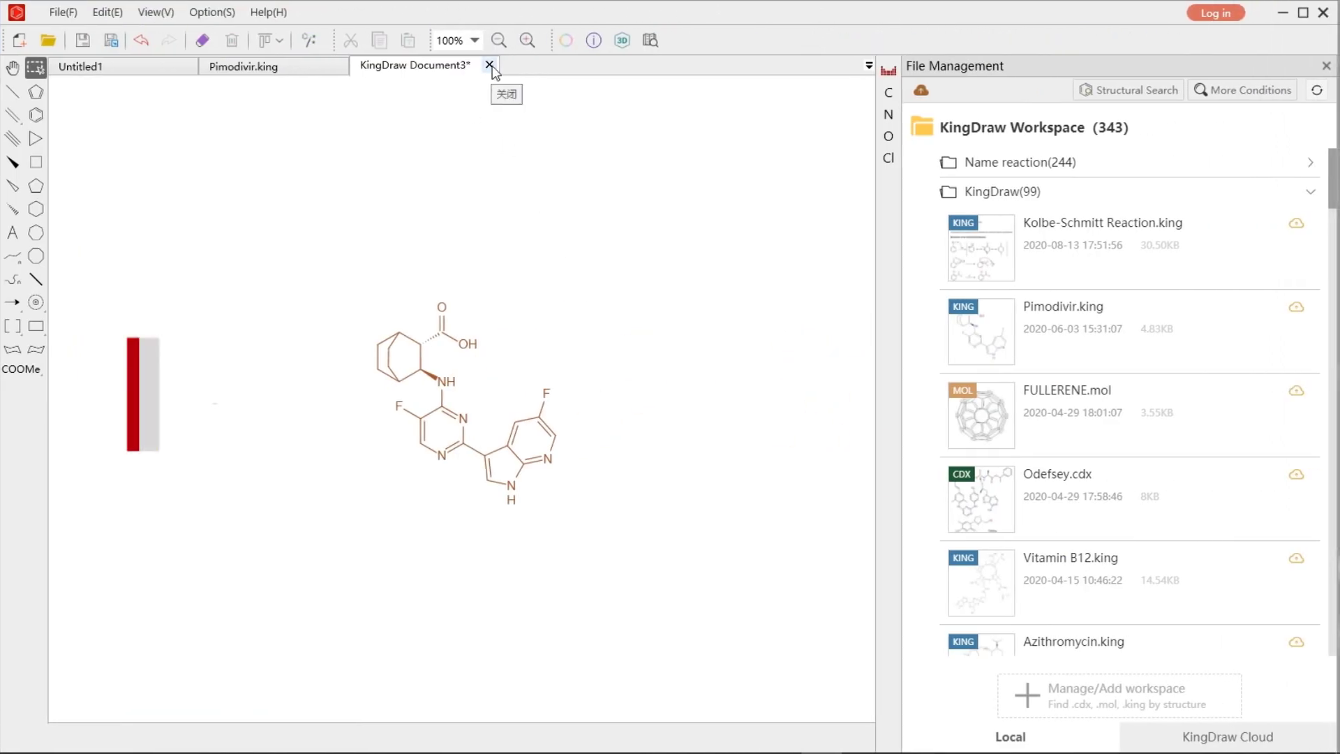
Close the two open drawings and open Kolbe-Schmitt Reaction.king
left_click(489, 66)
left_click(339, 65)
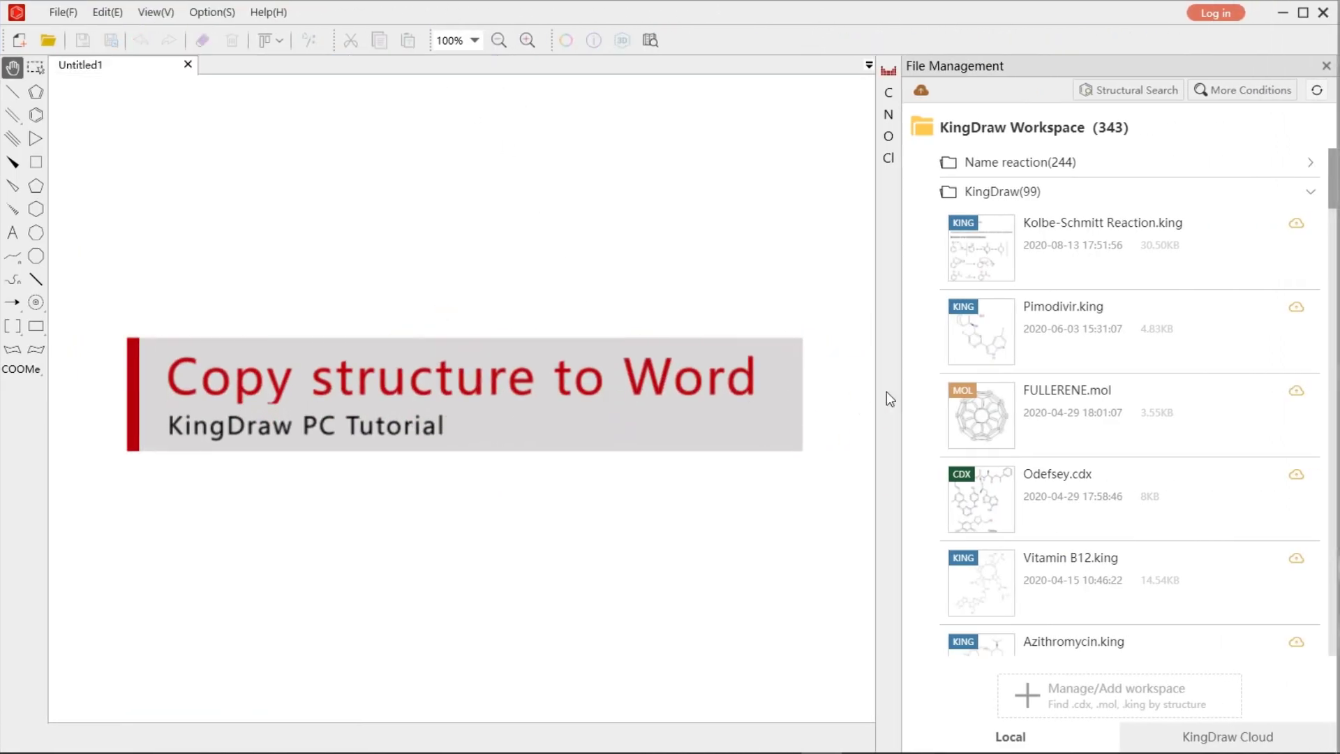
double_click(976, 270)
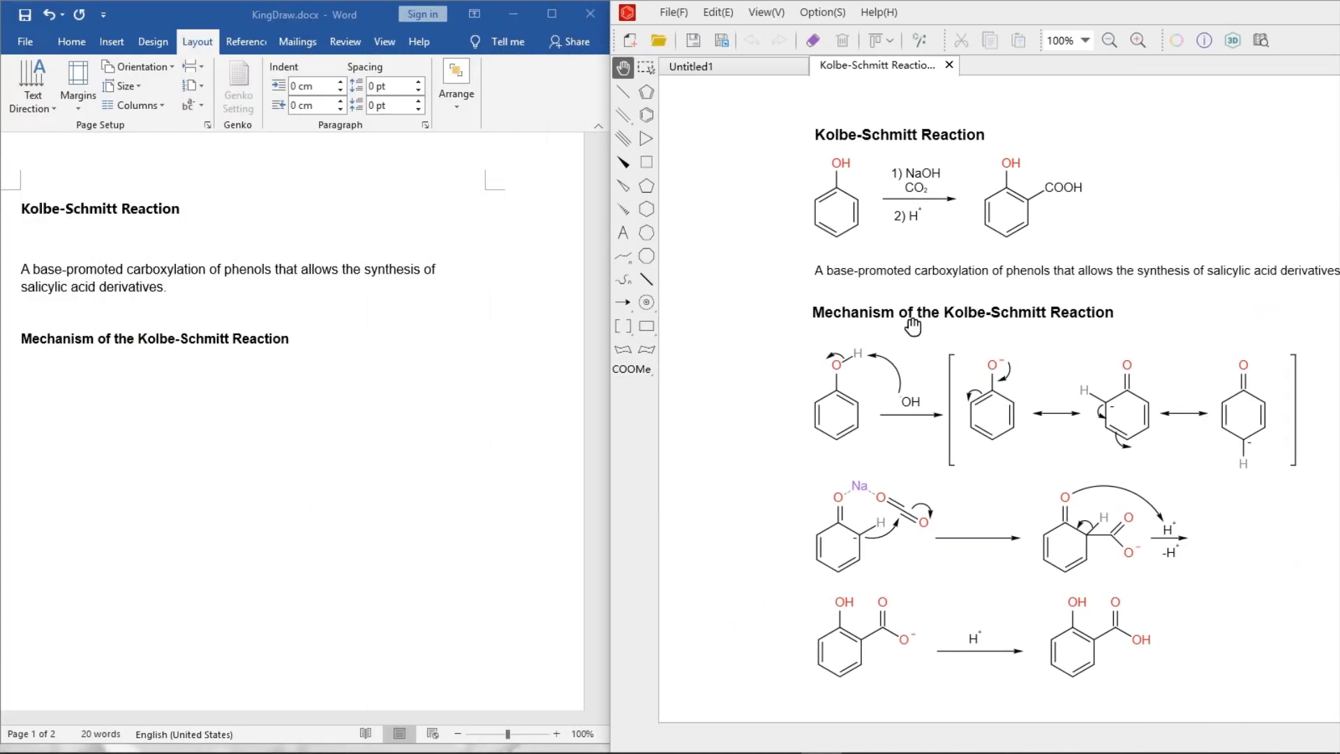
Select and copy the top Kolbe-Schmitt reaction scheme
key("ctrl+a")
left_click(754, 184)
left_click_drag(775, 157, 1099, 254)
right_click(1044, 216)
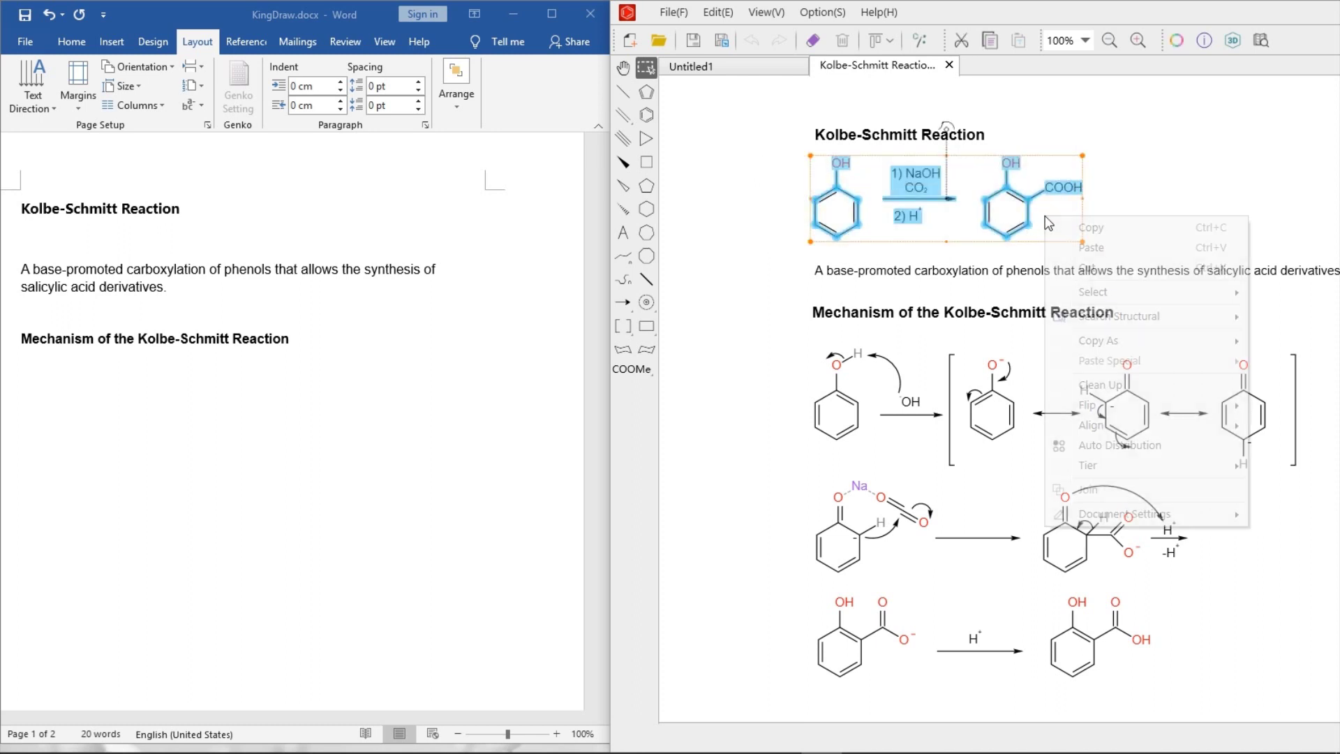
left_click(1088, 230)
Paste the reaction scheme below the Word heading and select the mechanism drawing
left_click(251, 243)
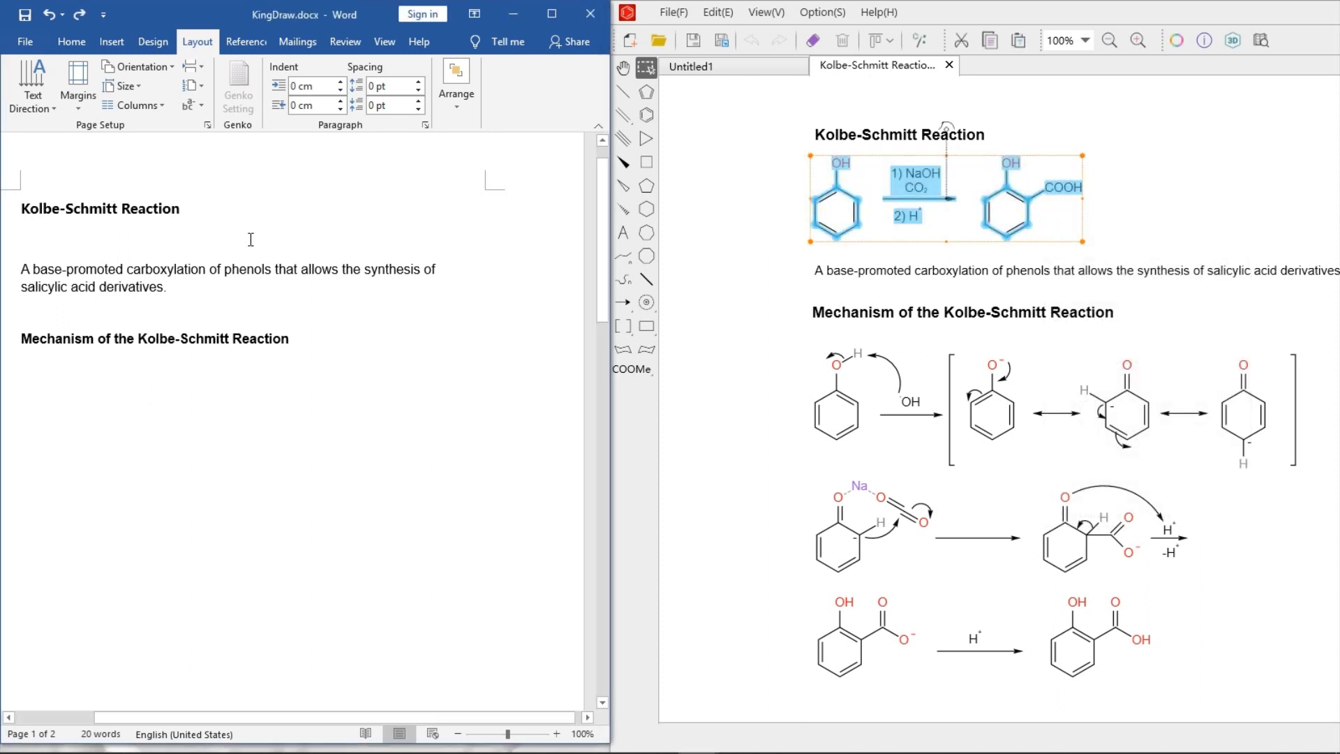
right_click(251, 244)
left_click(285, 305)
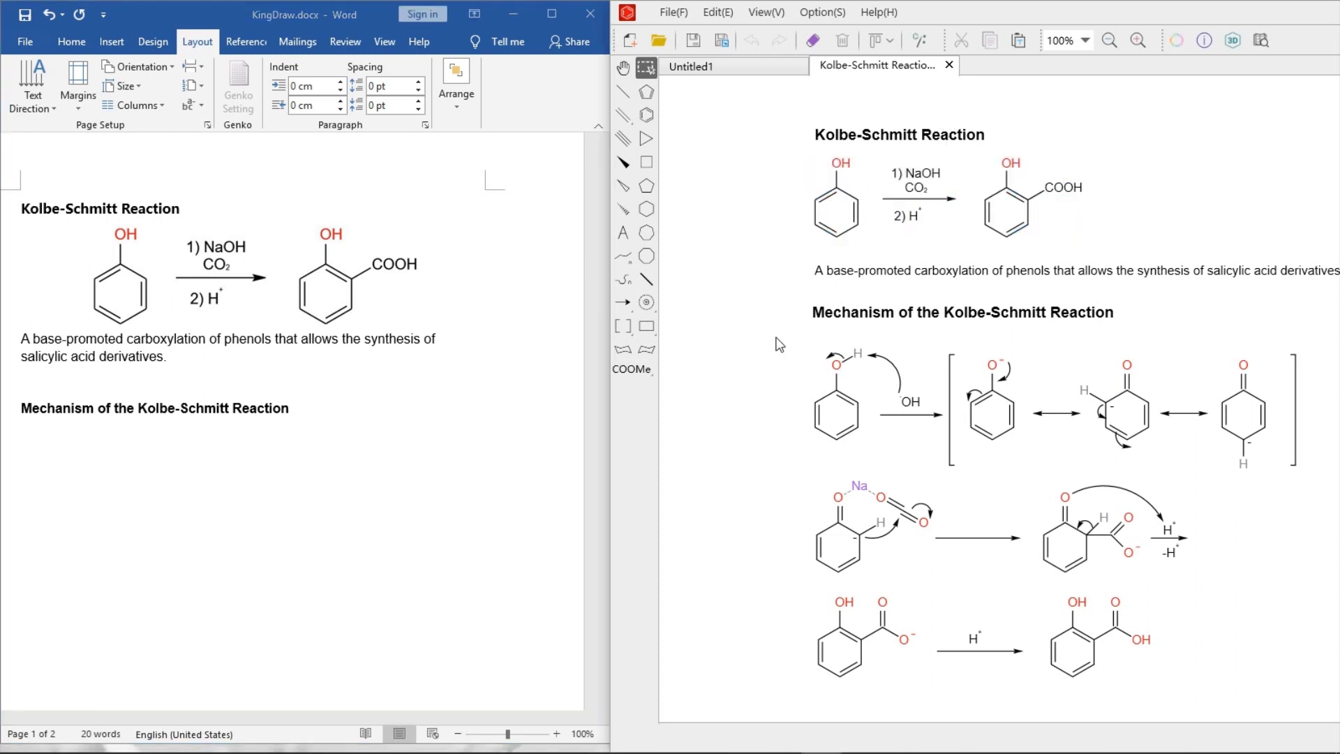
left_click_drag(776, 338, 1324, 716)
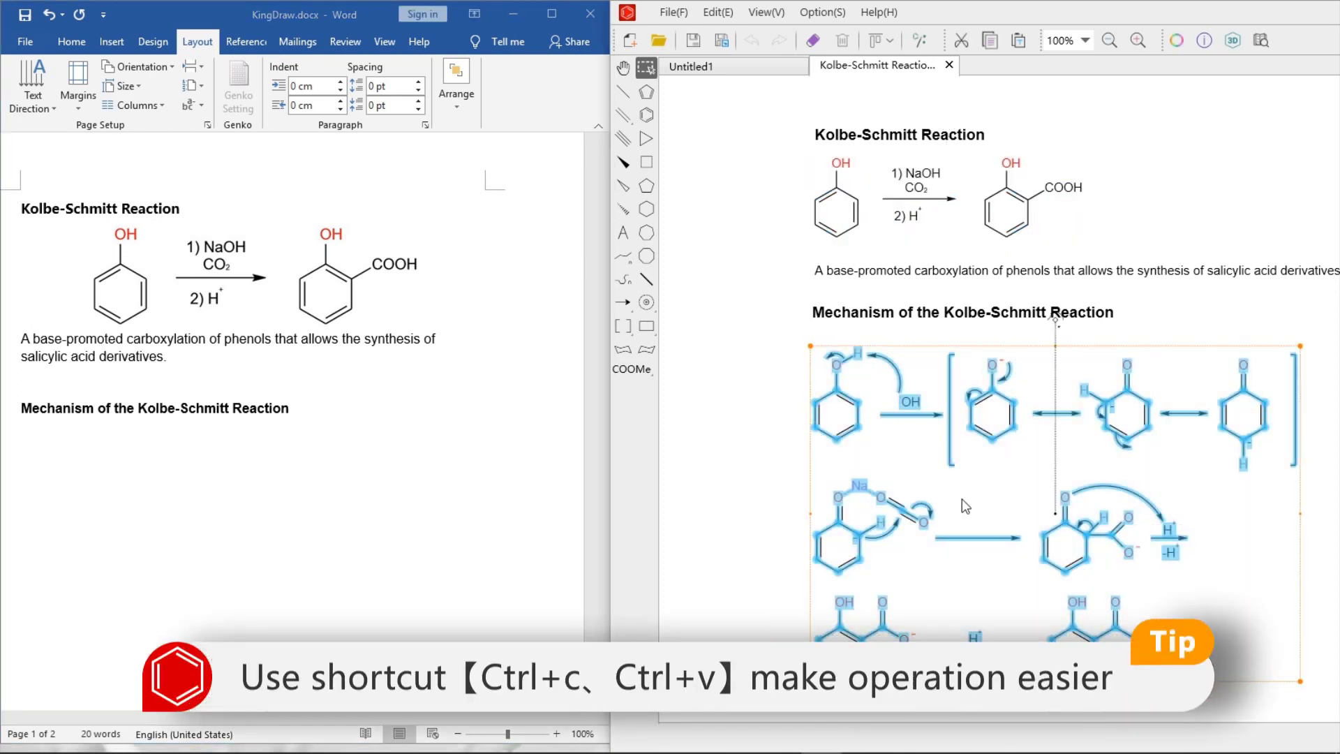
Paste the mechanism under its Word heading and resize it to page width
left_click(269, 551)
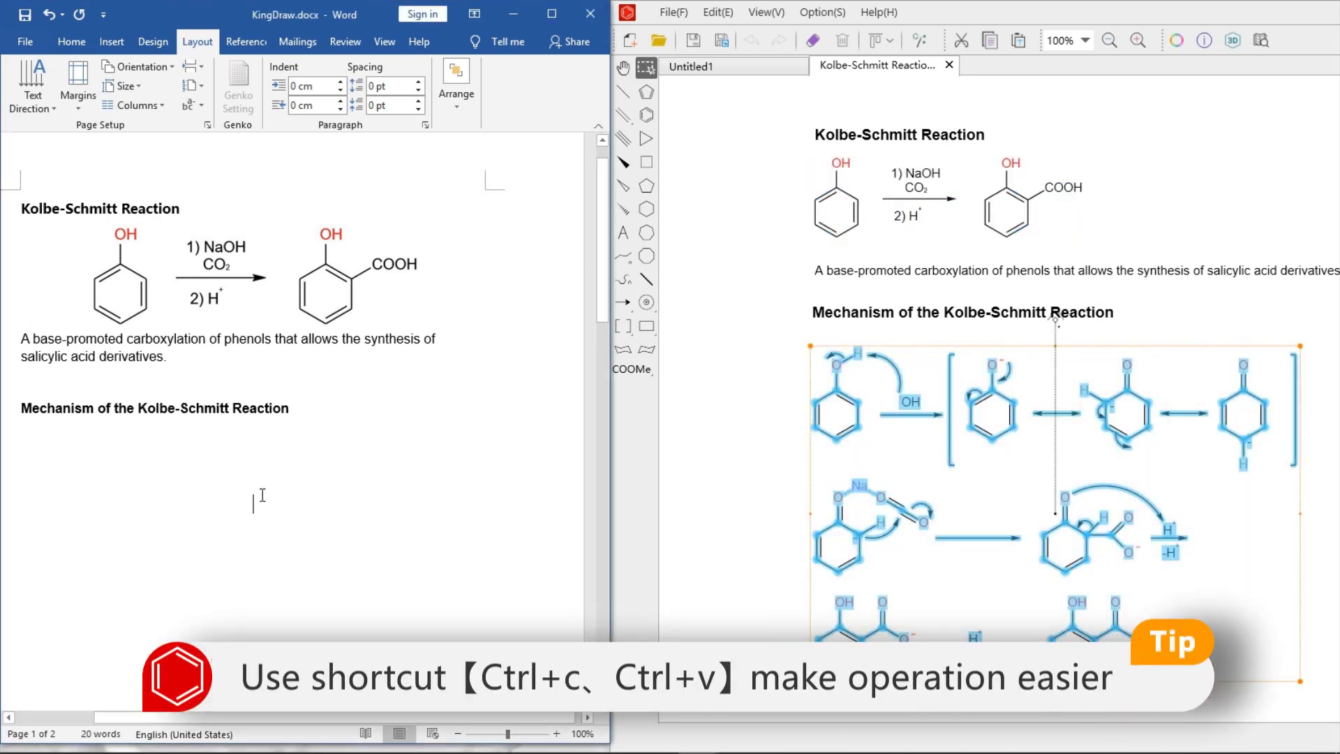
key("ctrl+v")
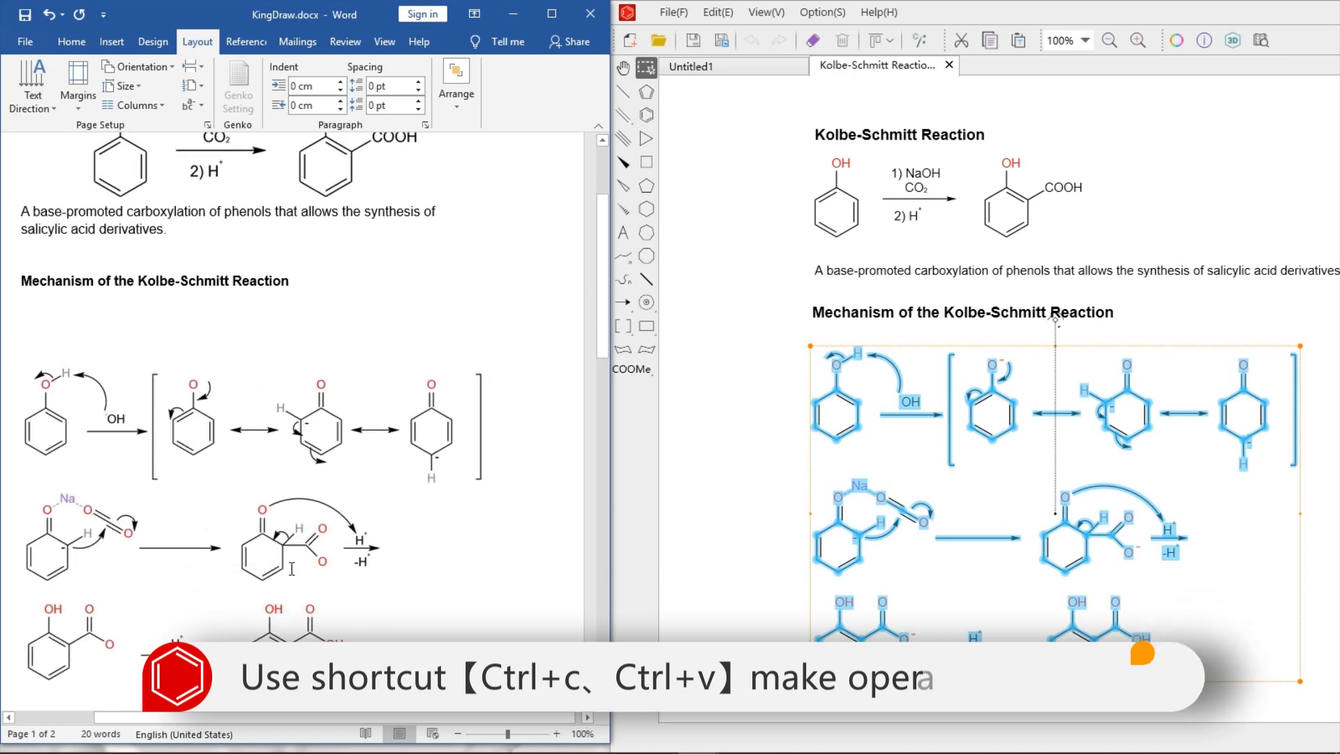
scroll(291, 569, "down", 2)
scroll(292, 568, "down", 1)
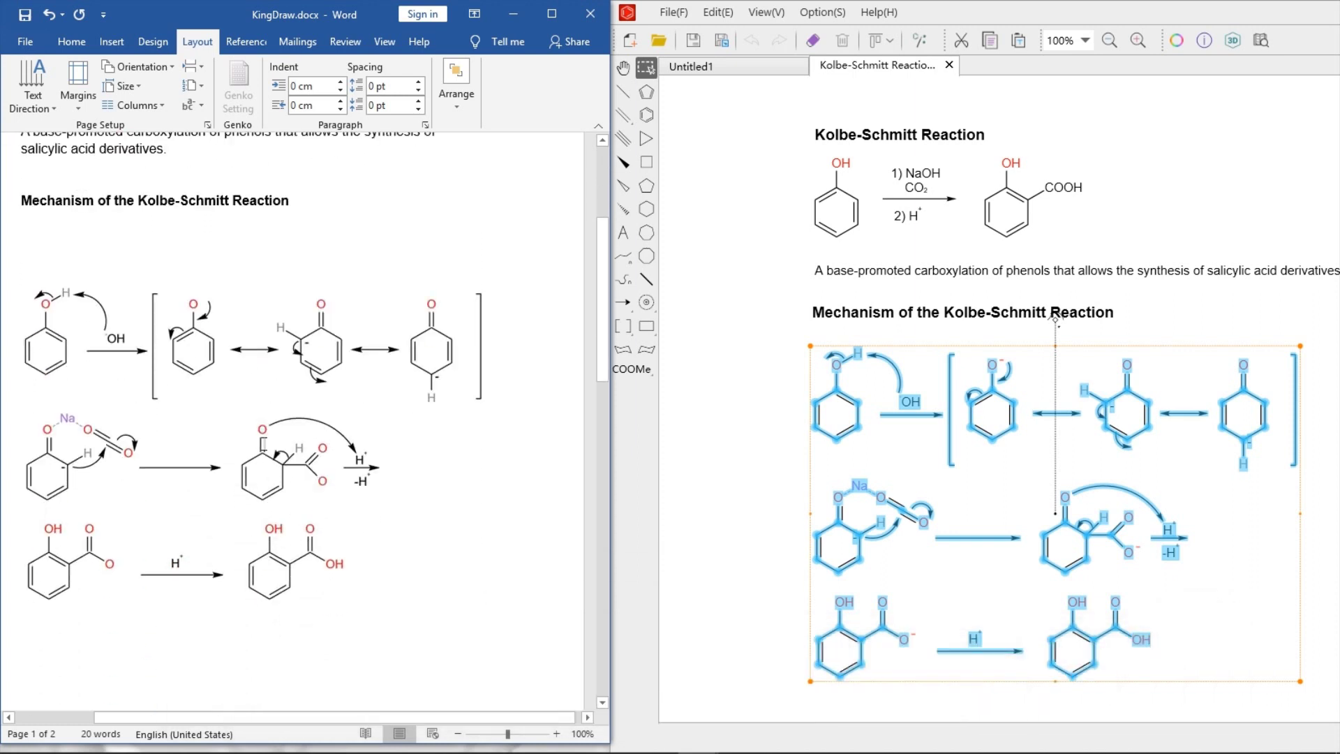
left_click(314, 440)
left_click_drag(484, 605, 446, 550)
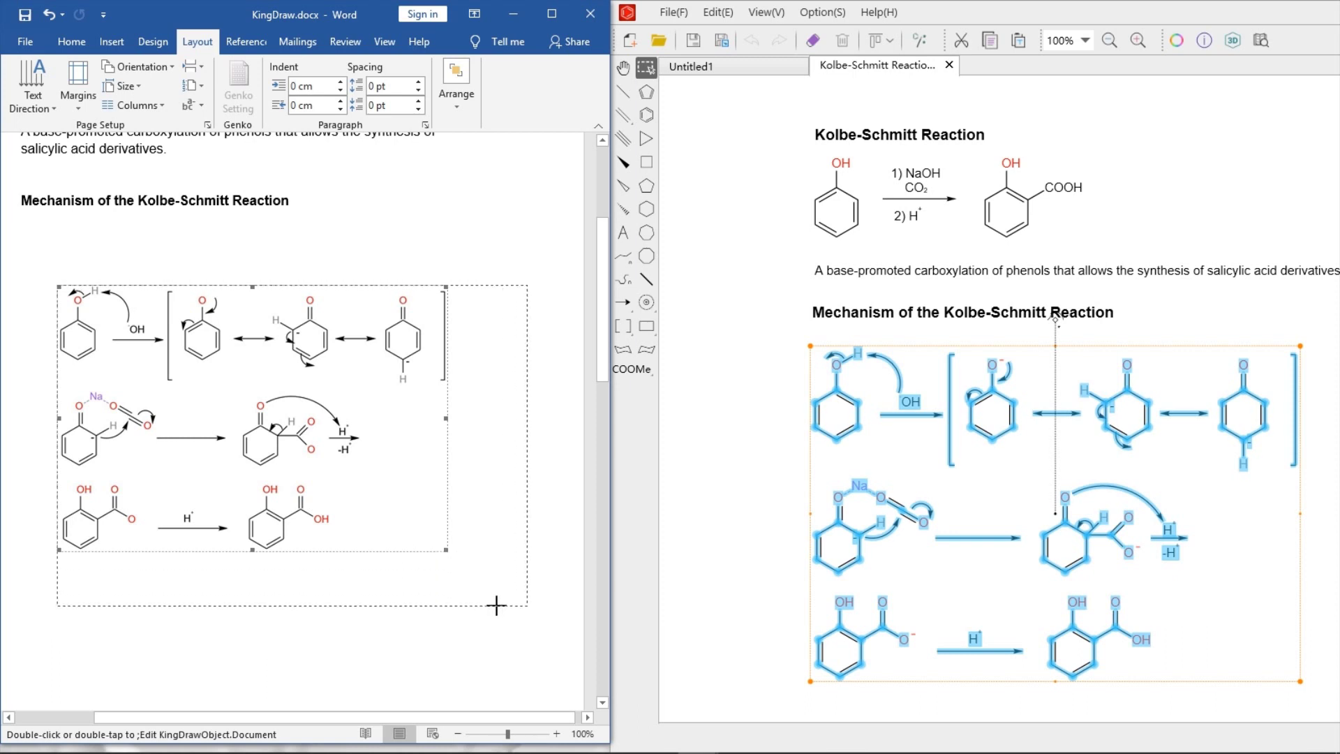
left_click_drag(447, 552, 488, 605)
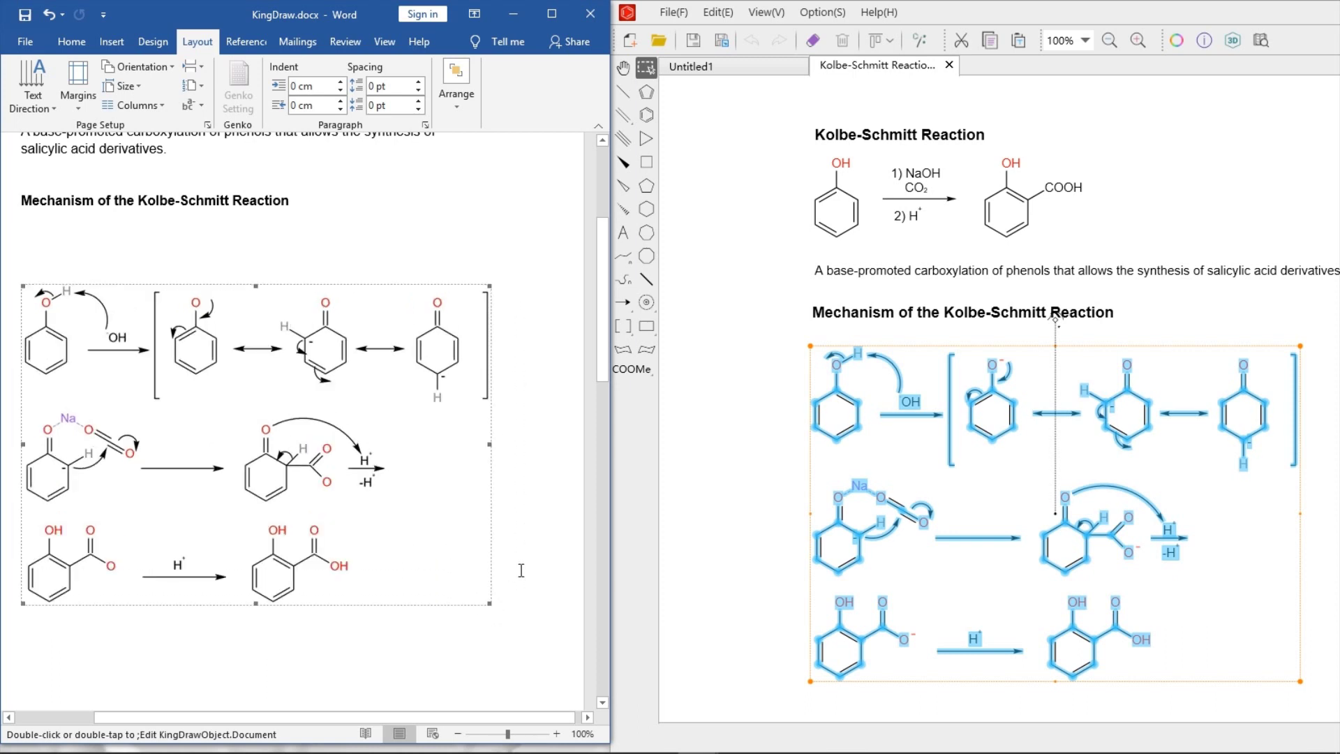
Open the embedded mechanism in KingDraw and erase its bottom reaction row
double_click(288, 436)
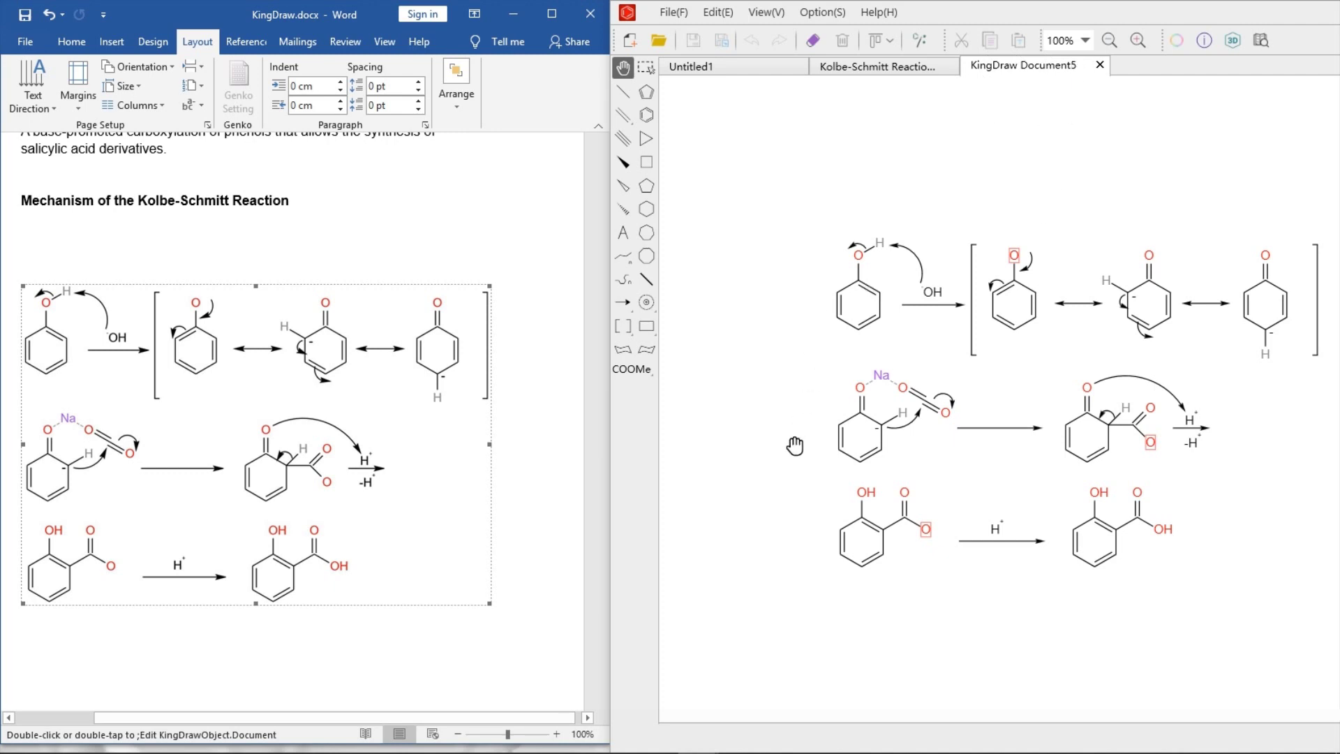
left_click_drag(796, 445, 723, 450)
left_click(646, 66)
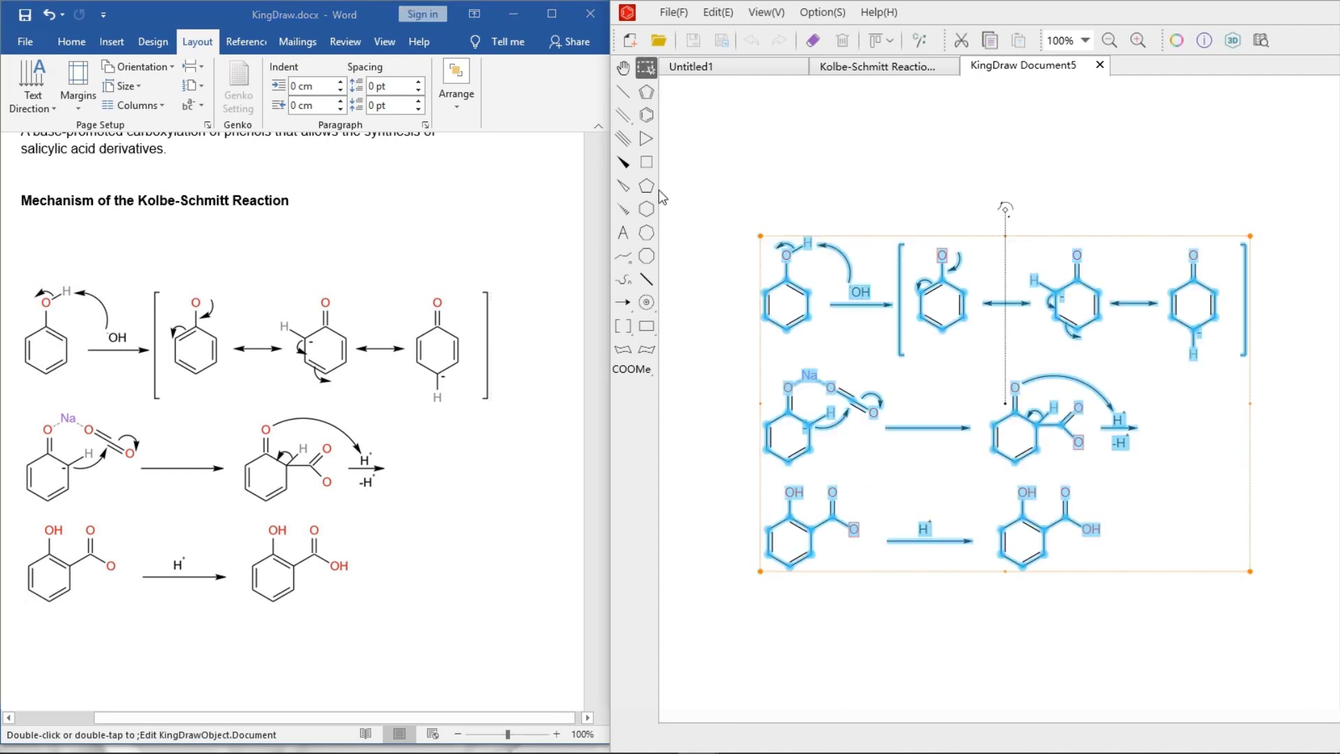
left_click(931, 545)
left_click(812, 40)
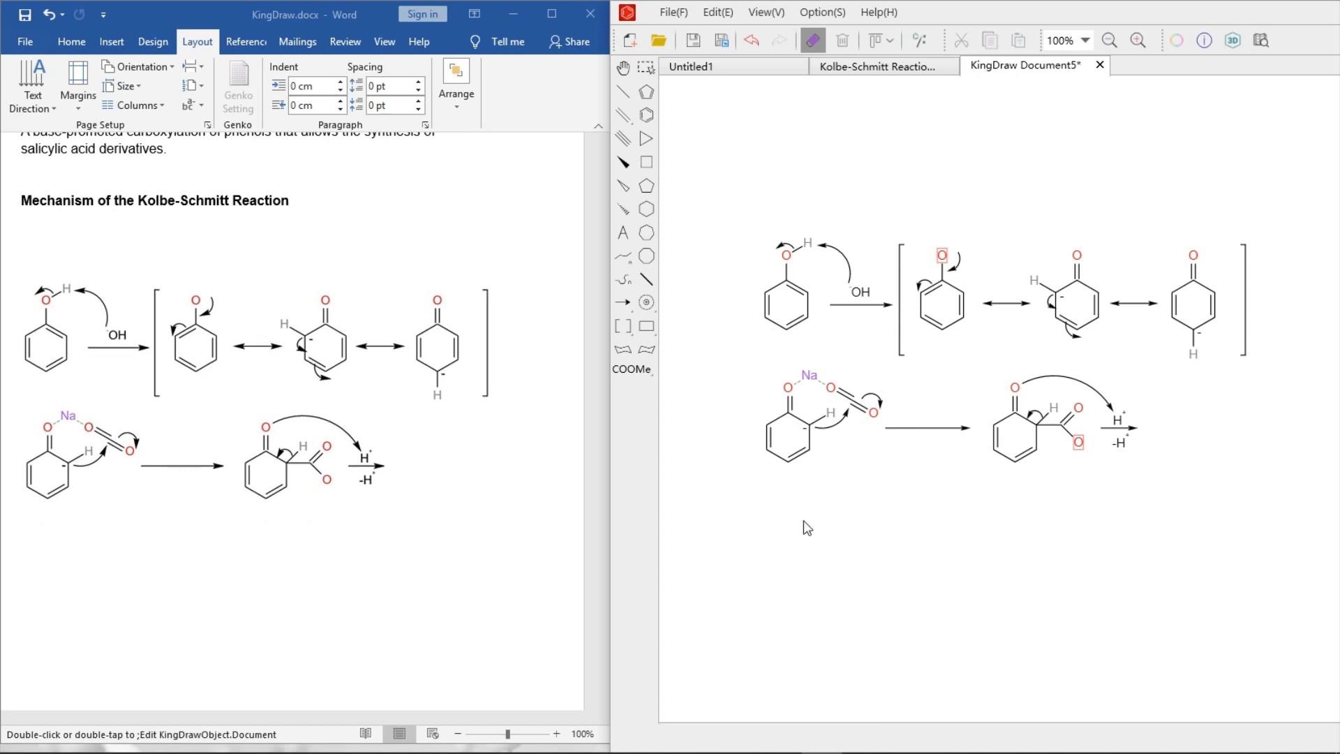
Delete the sodium phenoxide row and close the edited drawing
key("Escape")
left_click_drag(737, 356, 1082, 442)
left_click(812, 40)
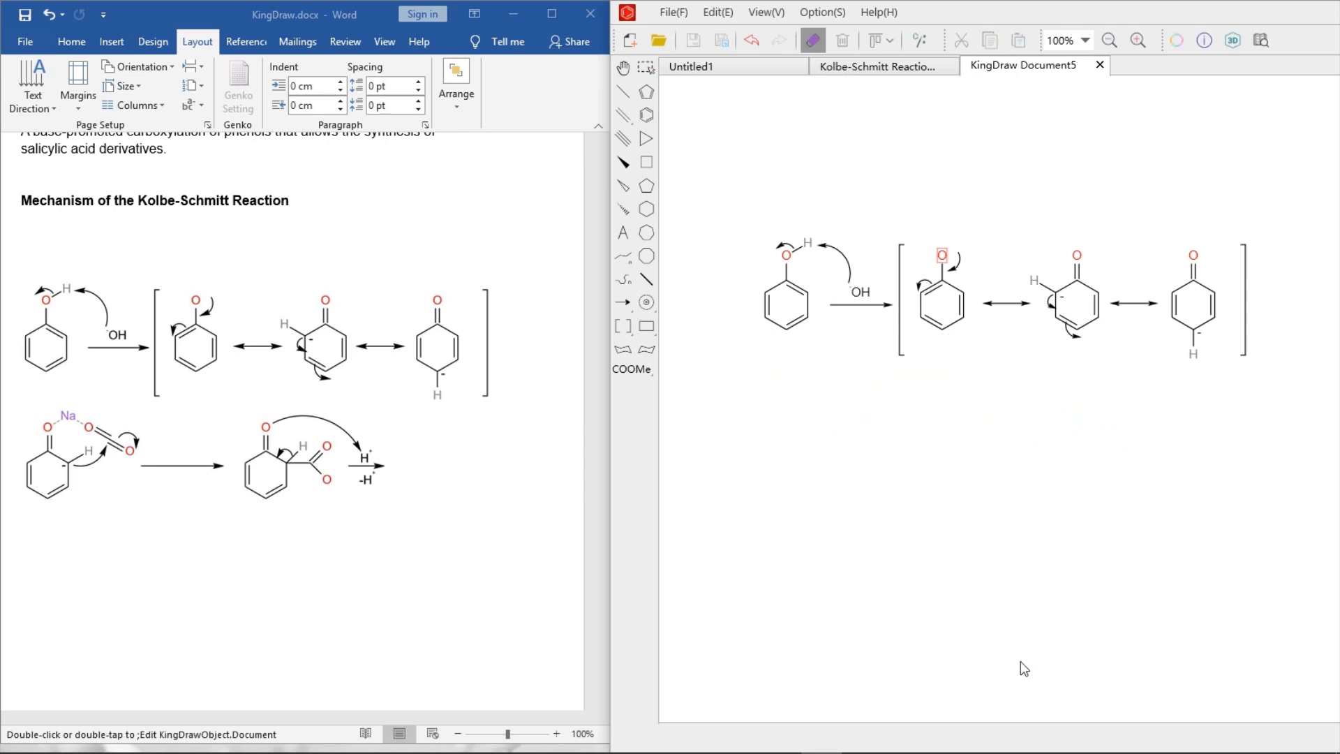
left_click(1099, 66)
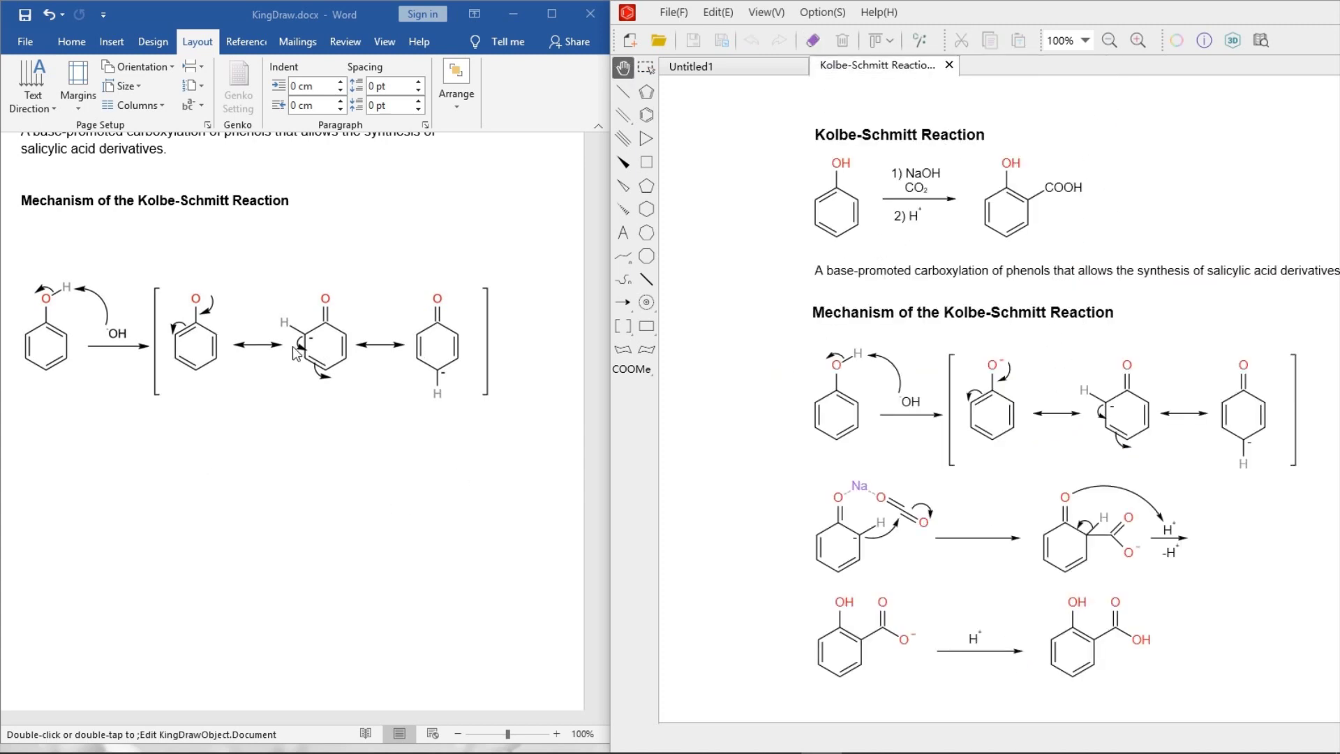
Reopen the Word mechanism object in KingDraw via its Edit menu and close the open drawings
left_click(298, 355)
right_click(222, 334)
mouse_move(298, 424)
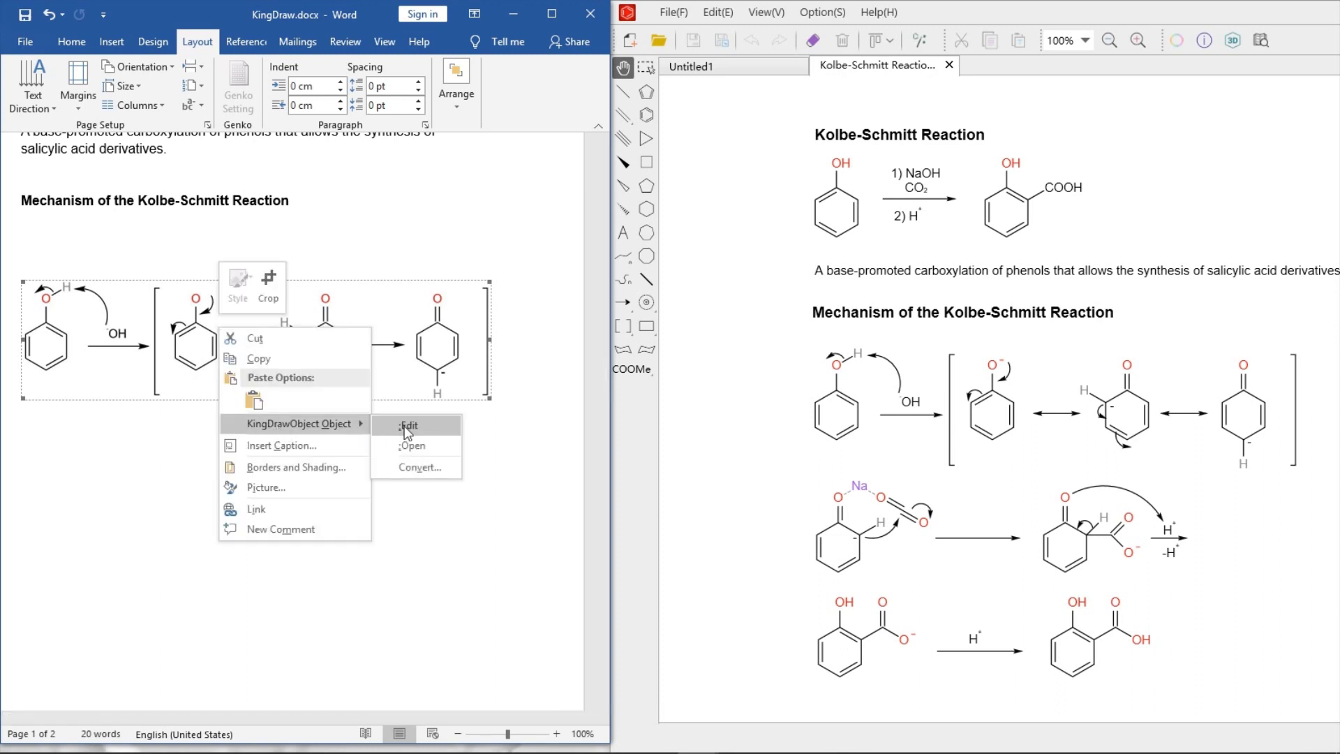
left_click(406, 425)
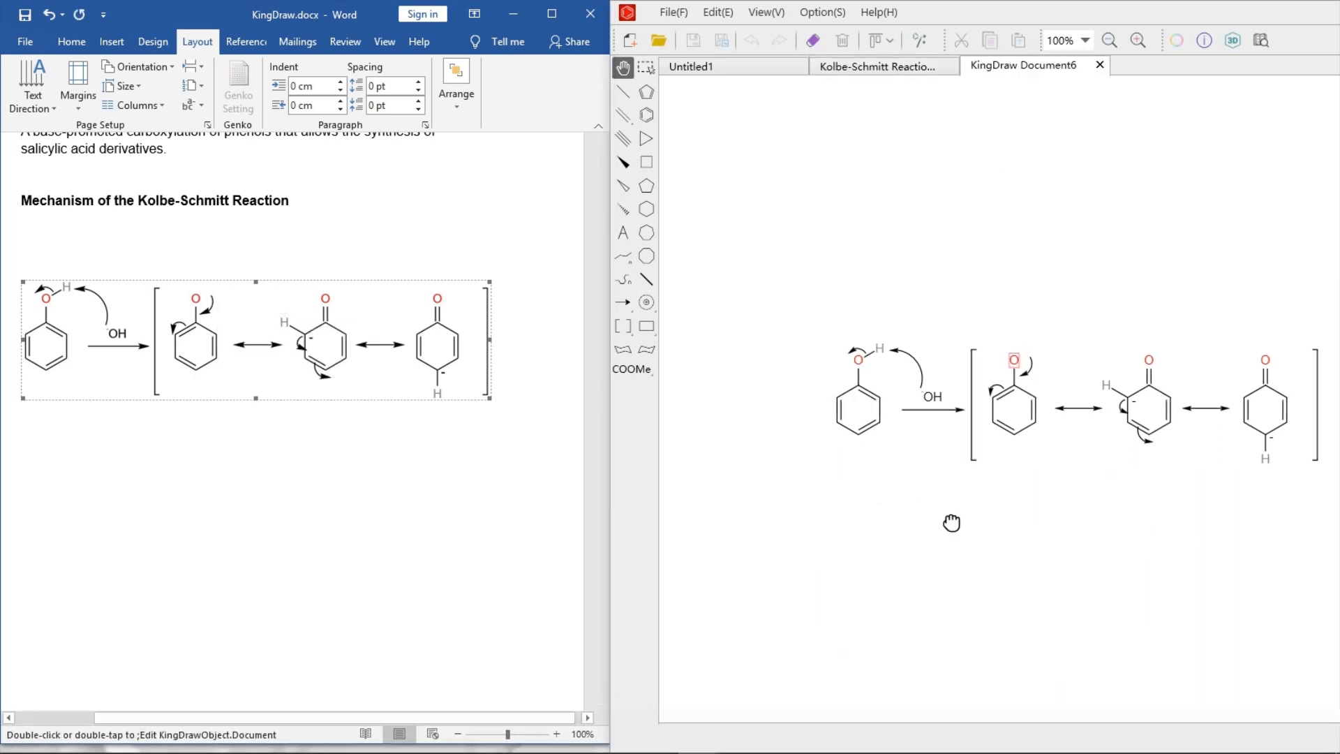
left_click_drag(1070, 23, 509, 21)
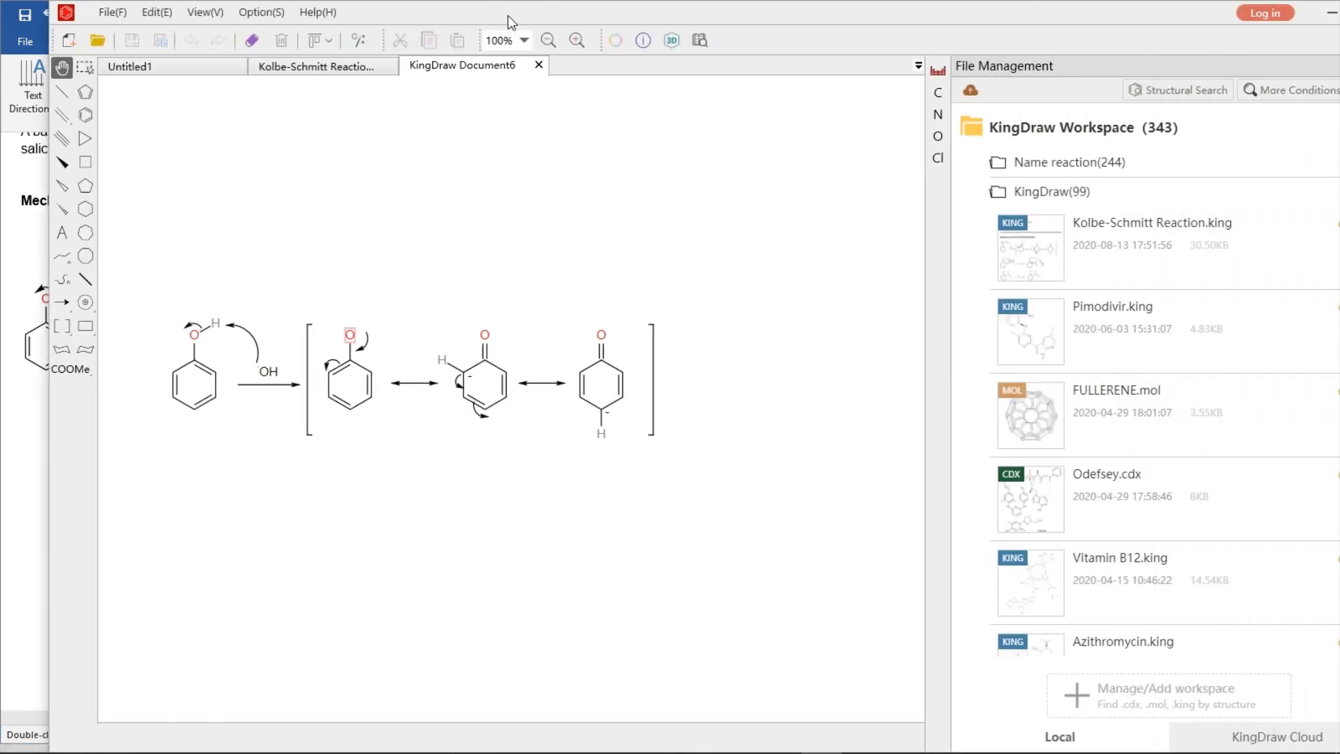
left_click(490, 65)
left_click(336, 65)
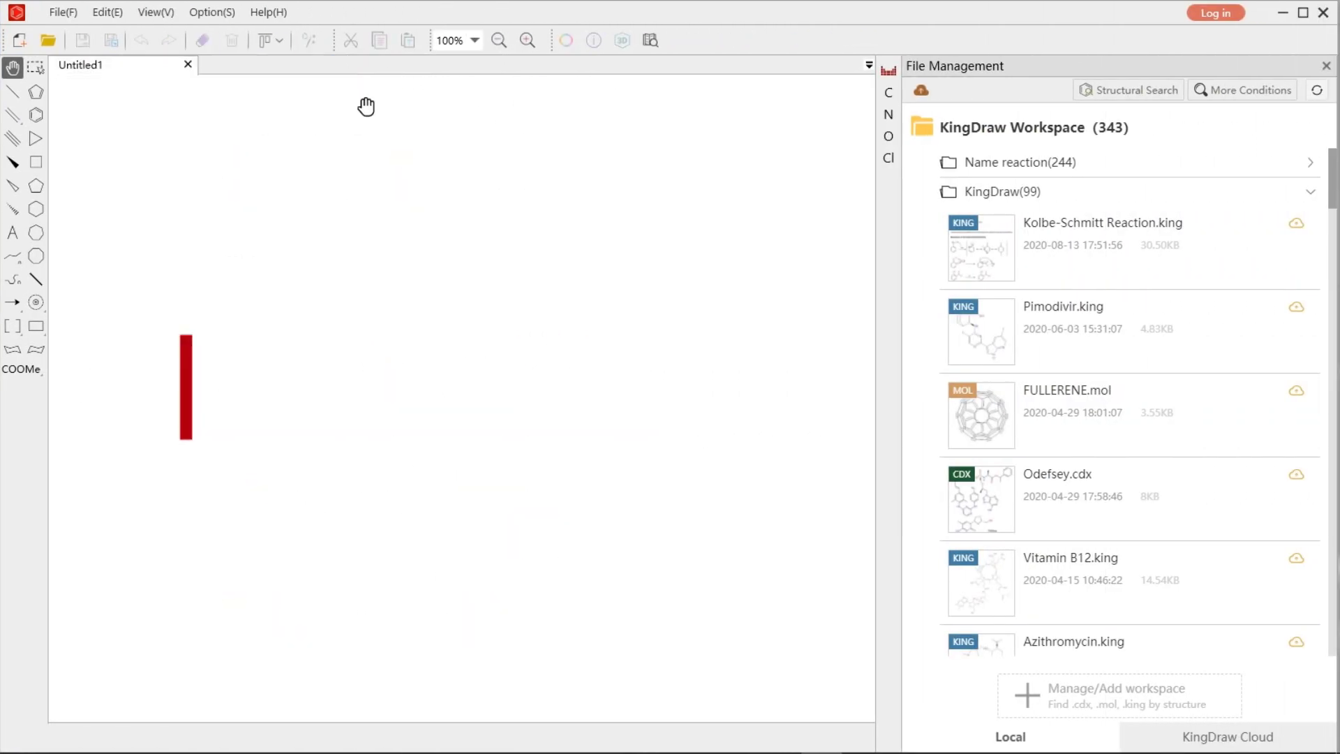